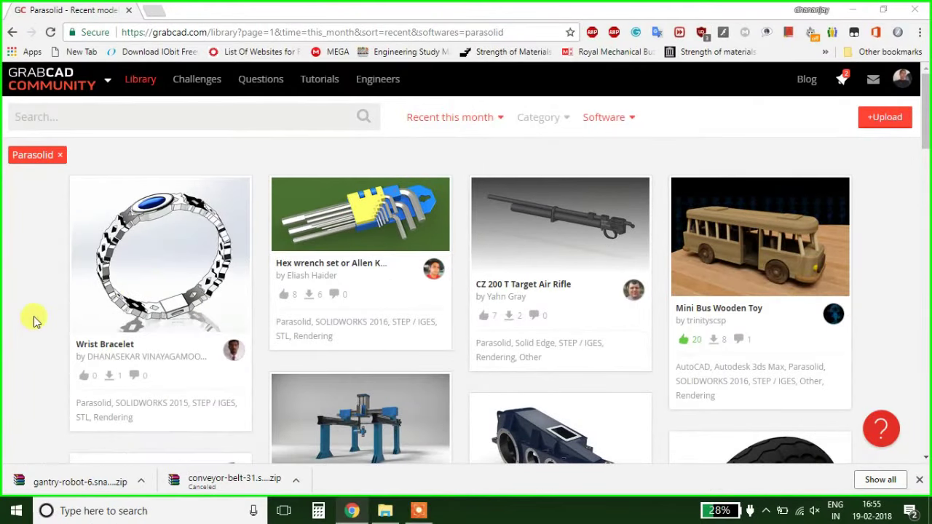
Step: Refresh the folder holding the downloaded gantry files, selecting Gantry Robot.x_t
{"action": "left_click", "coordinate": [392, 515]}
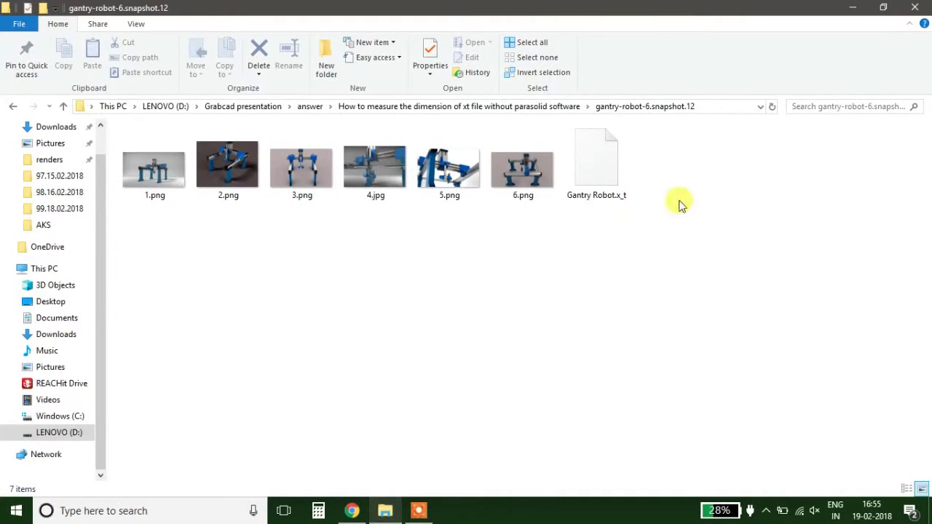
{"action": "left_click", "coordinate": [594, 189]}
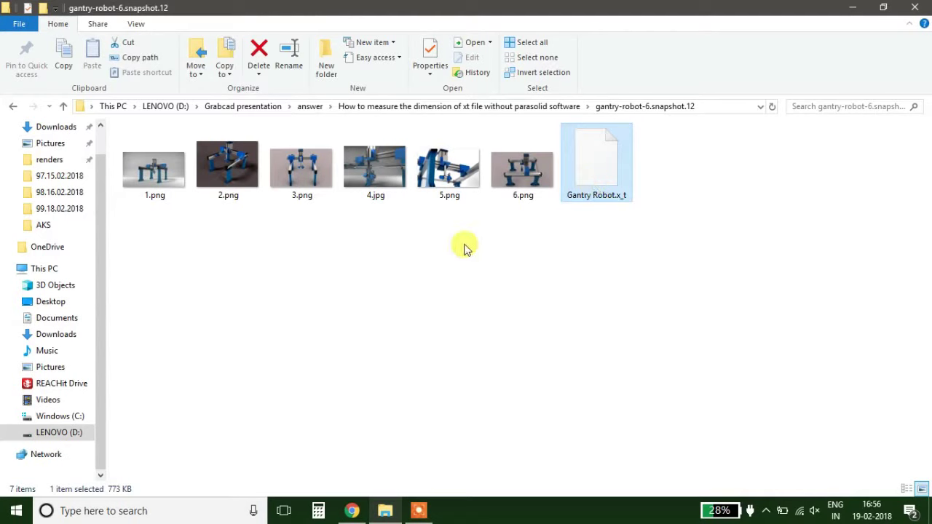
{"action": "right_click", "coordinate": [464, 245]}
{"action": "left_click", "coordinate": [493, 320]}
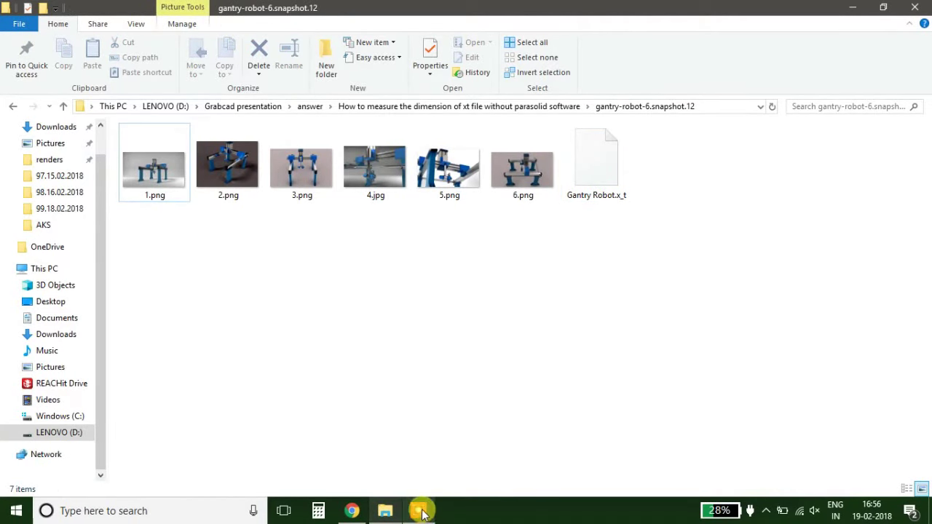
Step: Go from the GrabCAD page to Workbench and open the Spoon stand project
{"action": "mouse_move", "coordinate": [347, 517]}
{"action": "left_click", "coordinate": [346, 456]}
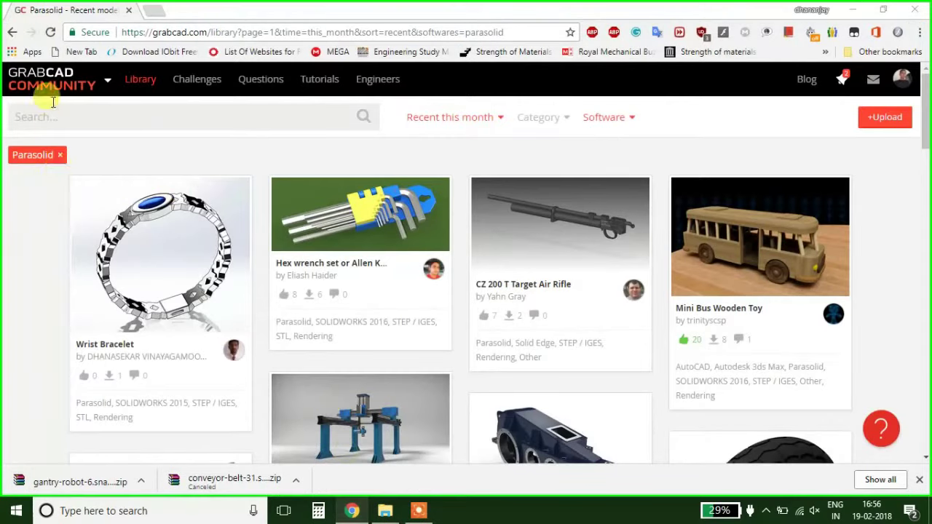
{"action": "mouse_move", "coordinate": [41, 84]}
{"action": "left_click", "coordinate": [59, 150]}
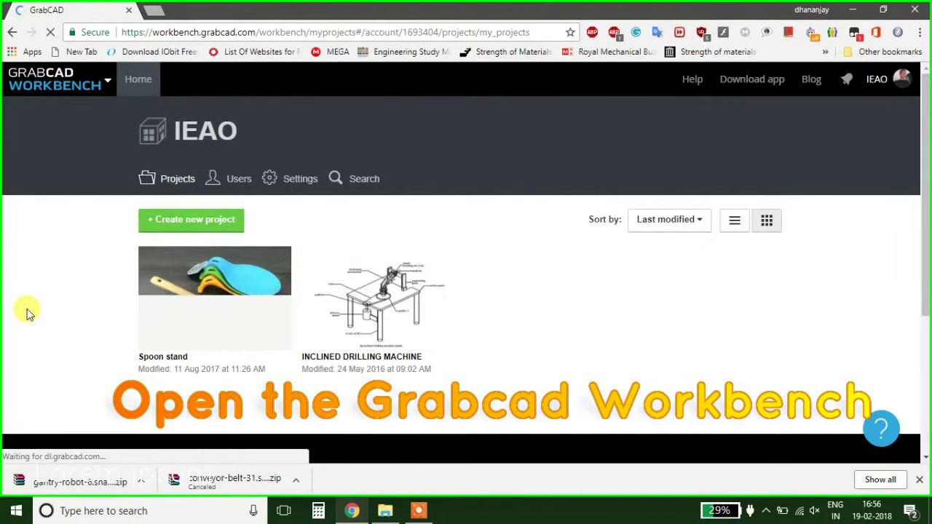
{"action": "left_click", "coordinate": [210, 351]}
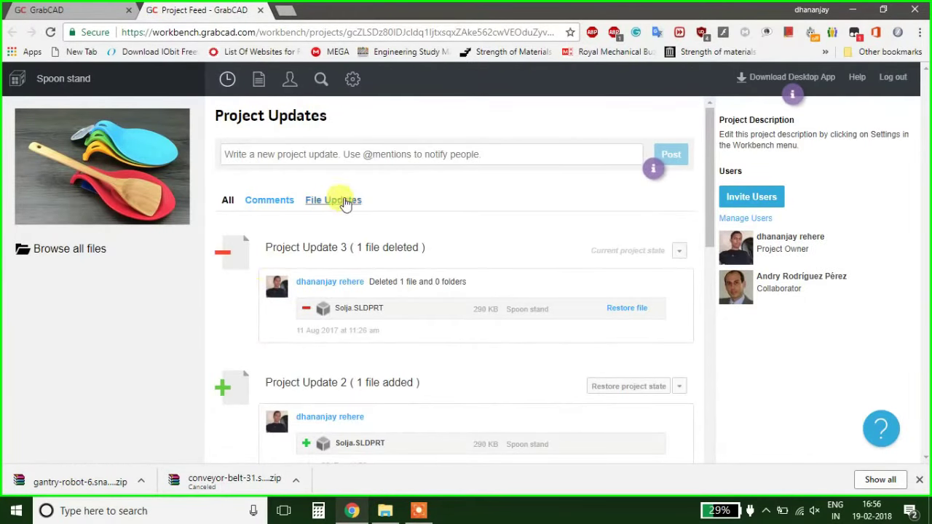
Step: Browse all Spoon stand project files and choose Upload > Files
{"action": "left_click", "coordinate": [67, 251]}
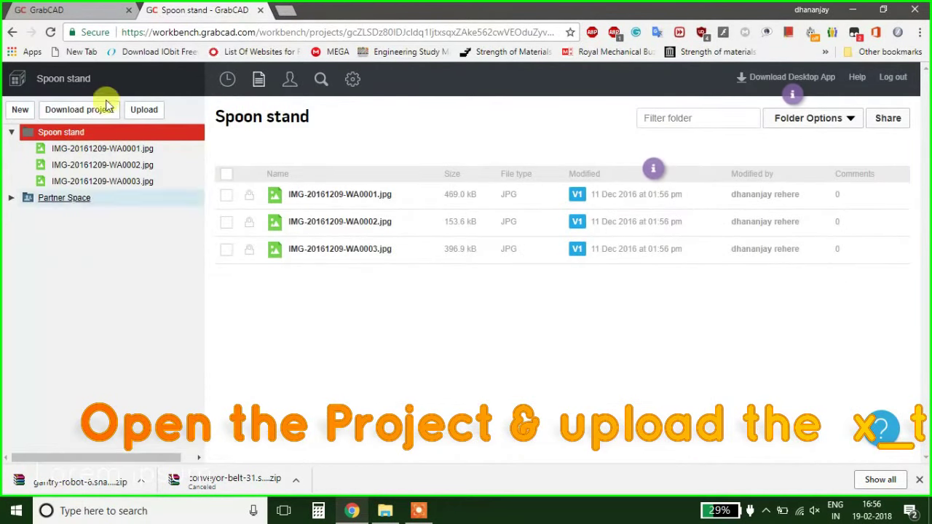
{"action": "left_click", "coordinate": [145, 109]}
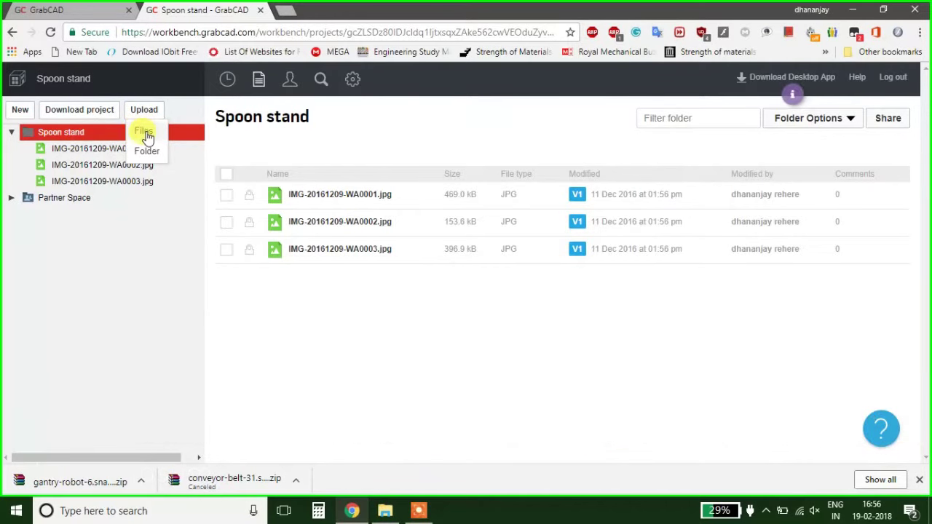
{"action": "left_click", "coordinate": [148, 137]}
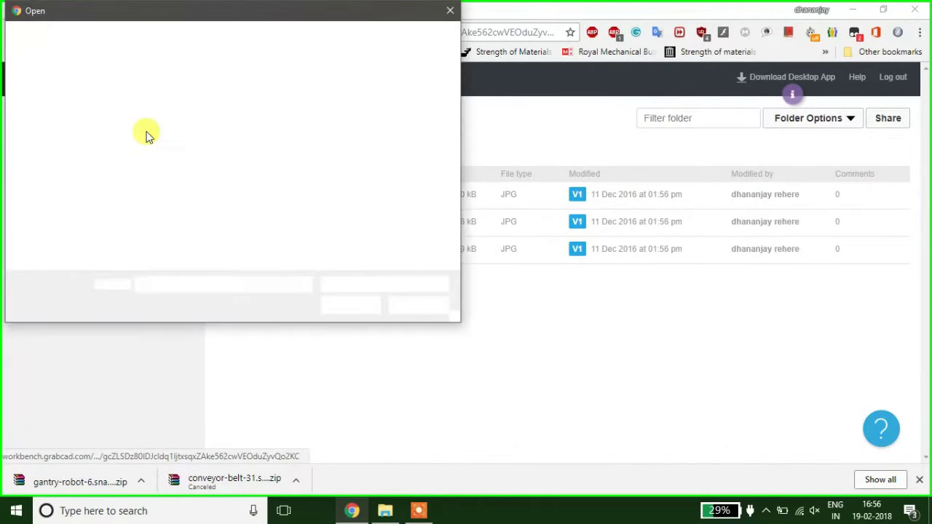
Step: Copy the gantry folder path into the file picker and upload Gantry Robot.x_t
{"action": "left_click", "coordinate": [385, 510]}
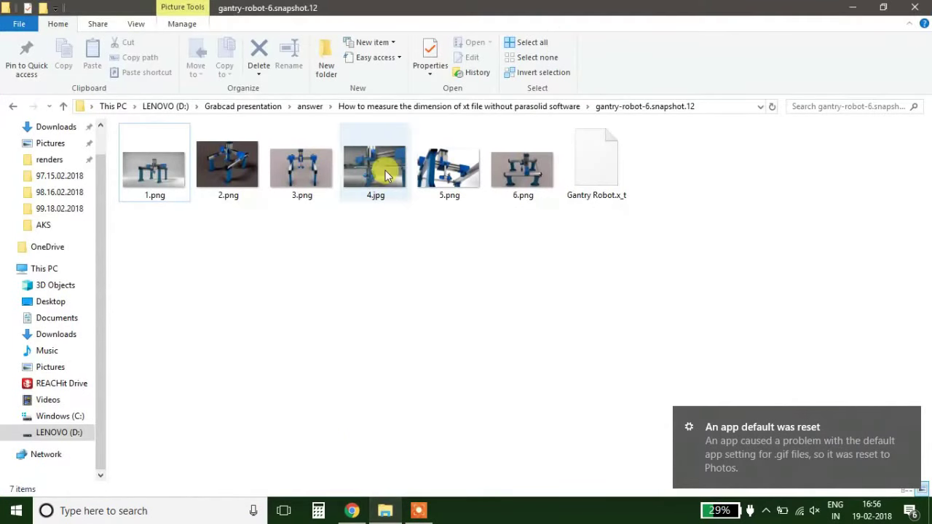
{"action": "left_click", "coordinate": [720, 106]}
{"action": "right_click", "coordinate": [548, 106]}
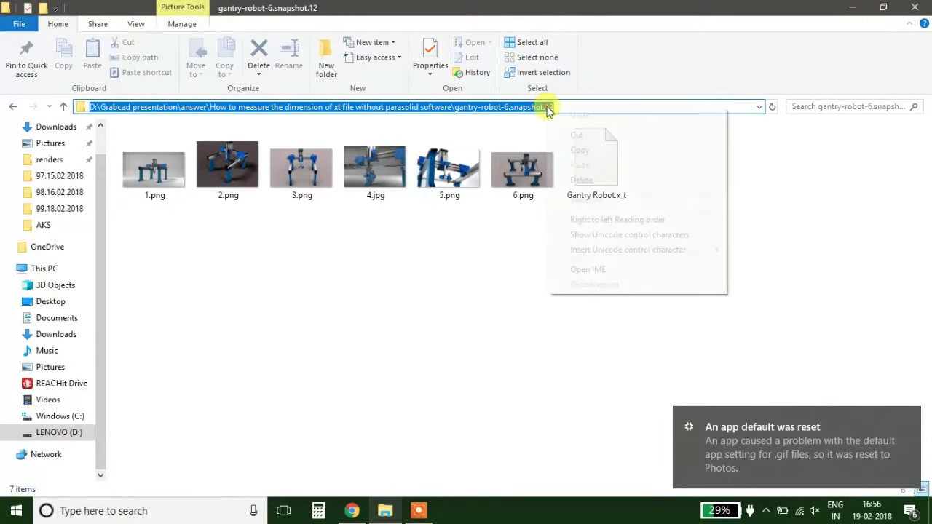
{"action": "left_click", "coordinate": [572, 153]}
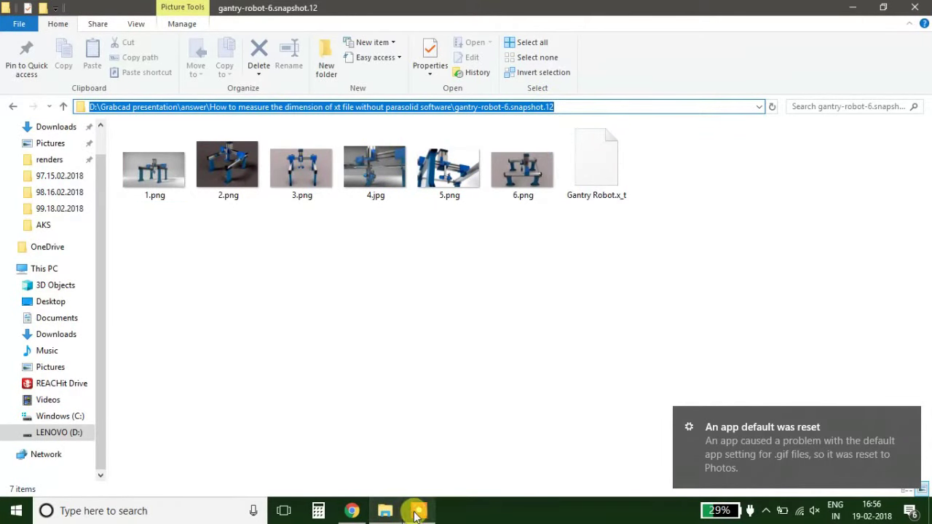
{"action": "left_click", "coordinate": [357, 511]}
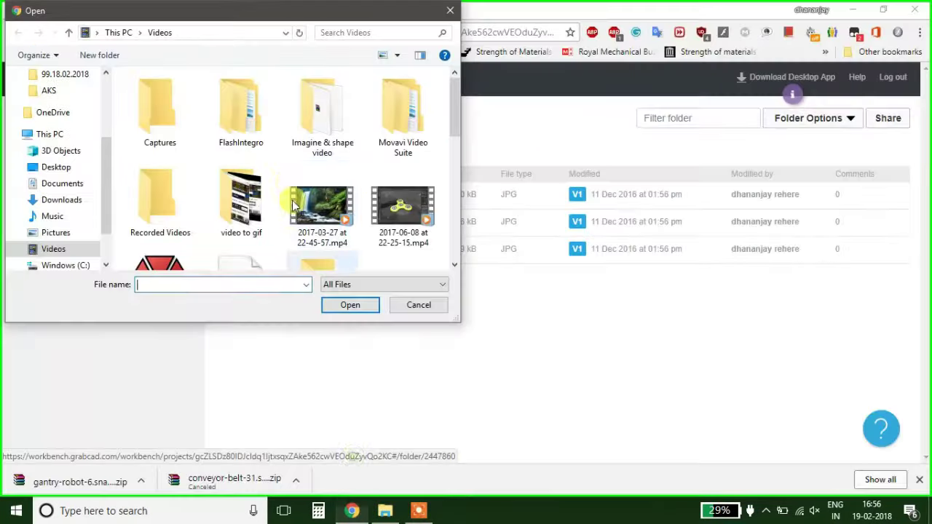
{"action": "left_click", "coordinate": [230, 32]}
{"action": "right_click", "coordinate": [216, 32]}
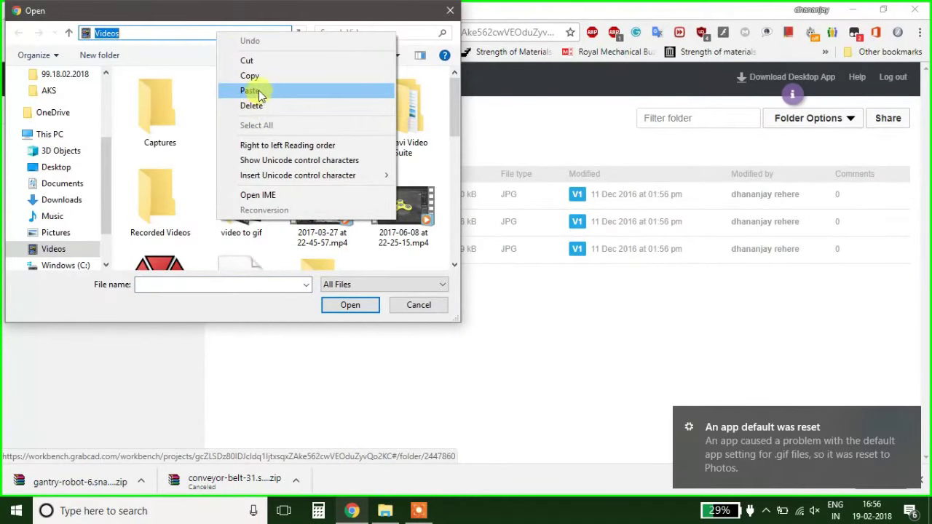
{"action": "left_click", "coordinate": [255, 90]}
{"action": "key", "text": "Return"}
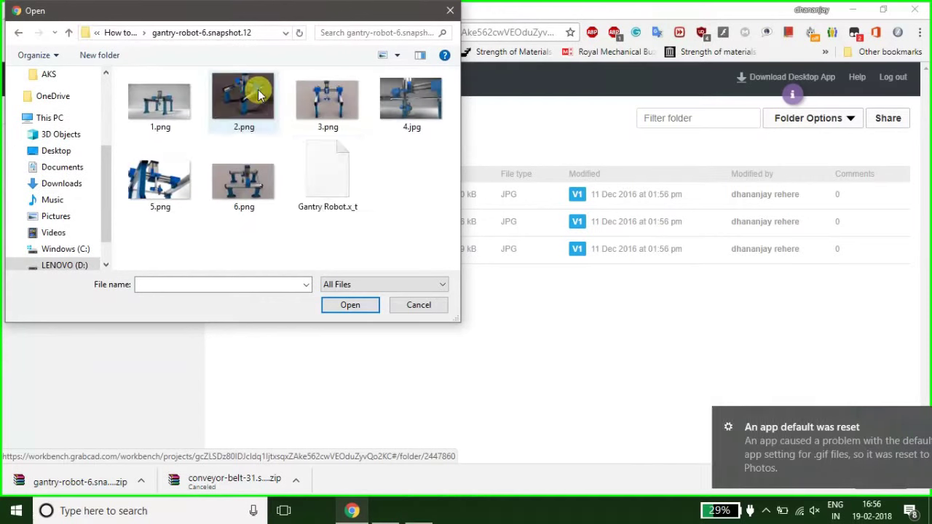
{"action": "left_click", "coordinate": [343, 213]}
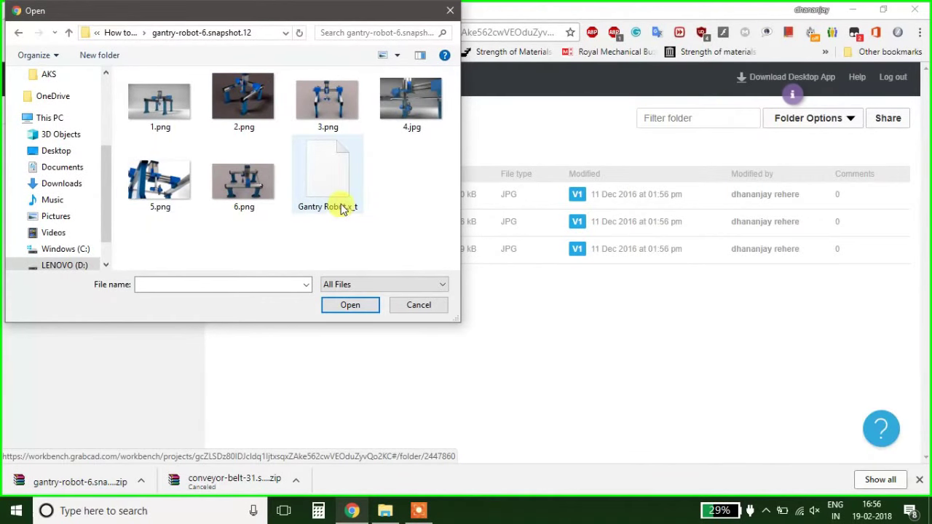
{"action": "left_click", "coordinate": [353, 309]}
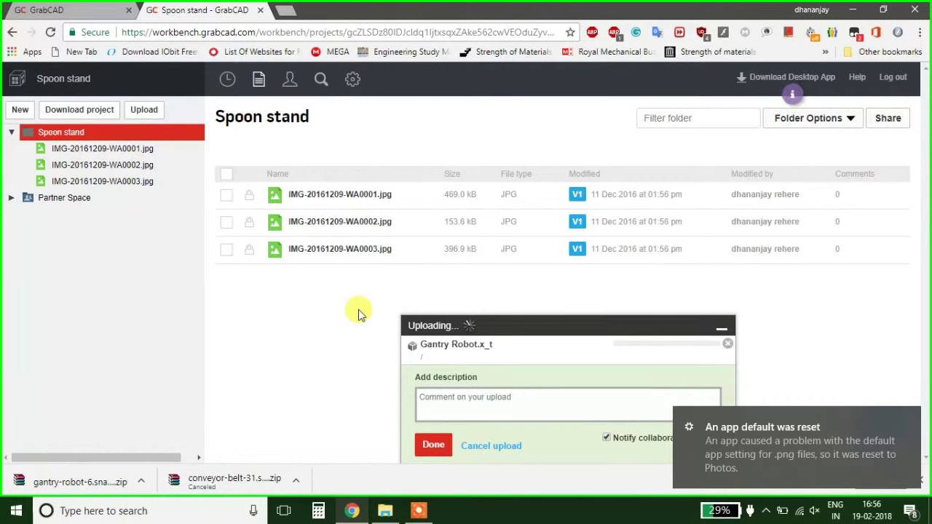
Step: Describe the upload as 'murengsn', finish it, and open Gantry Robot.x_t in the viewer
{"action": "left_click", "coordinate": [448, 403]}
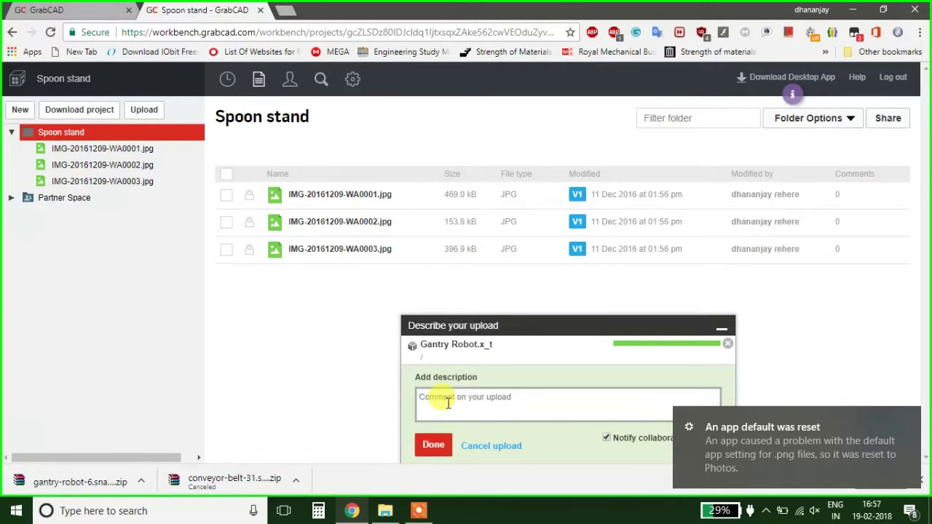
{"action": "type", "text": "m"}
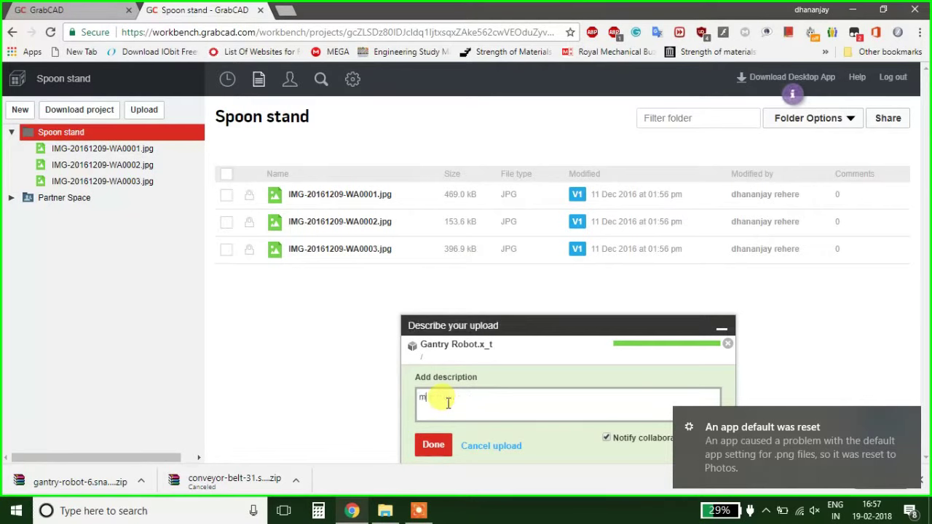
{"action": "type", "text": "easure"}
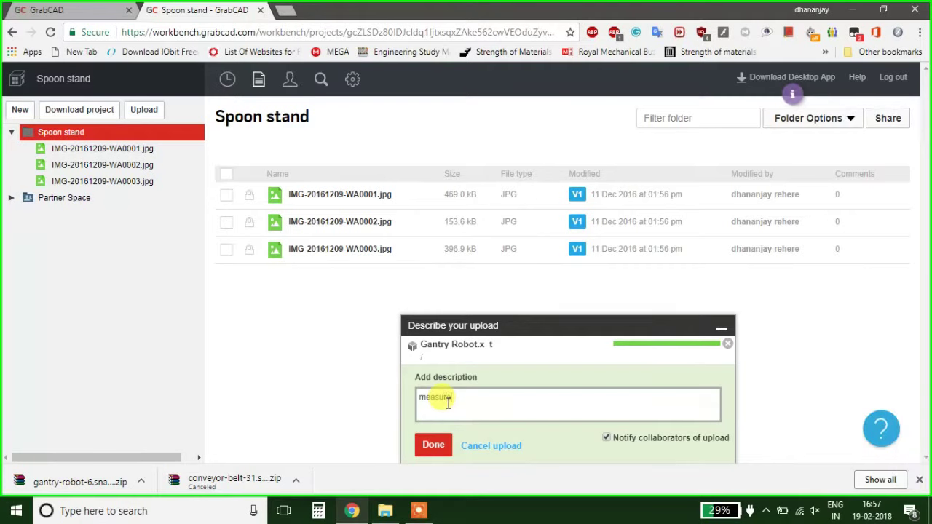
{"action": "type", "text": "ng"}
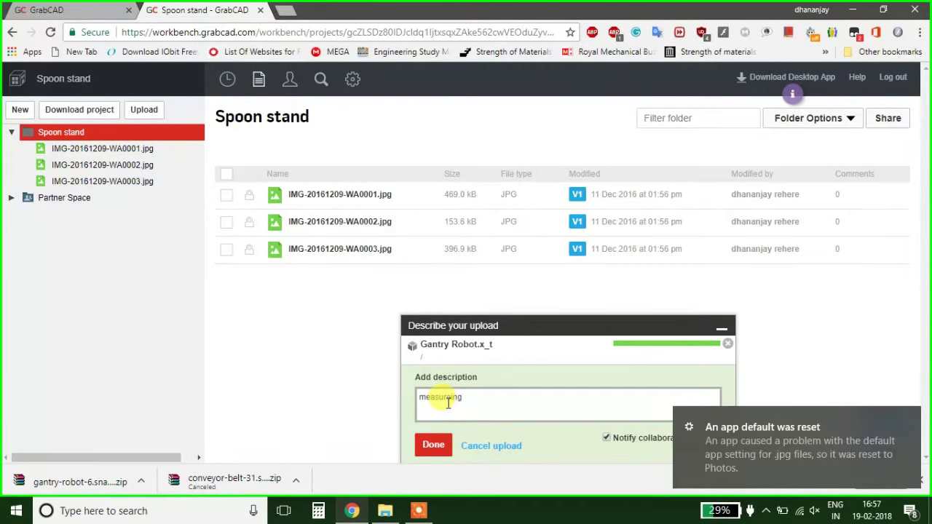
{"action": "type", "text": " dimes"}
{"action": "type", "text": "ion"}
{"action": "key", "text": "ctrl+a"}
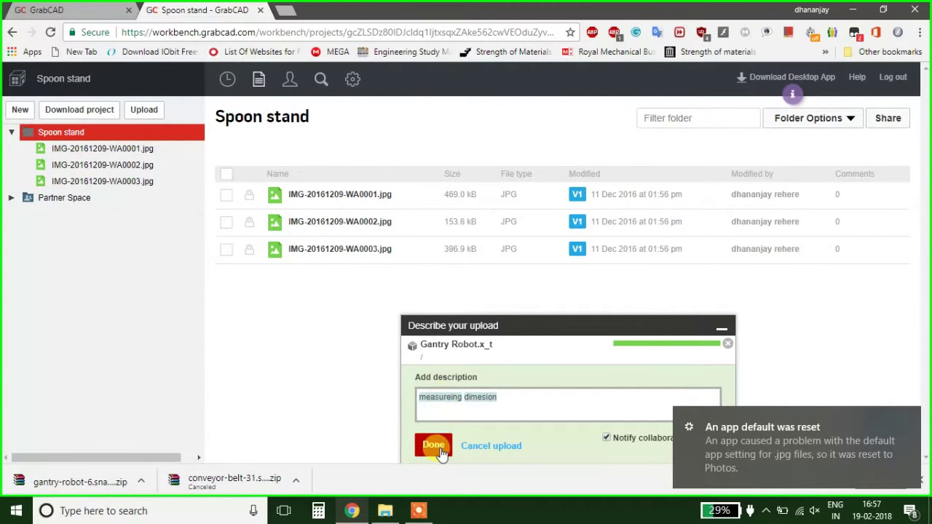
{"action": "left_click", "coordinate": [434, 446]}
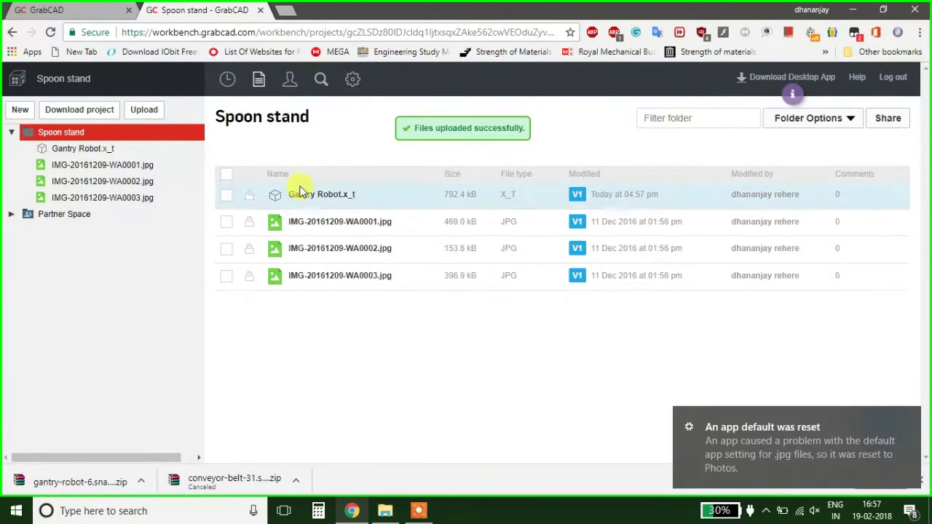
{"action": "left_click", "coordinate": [313, 195]}
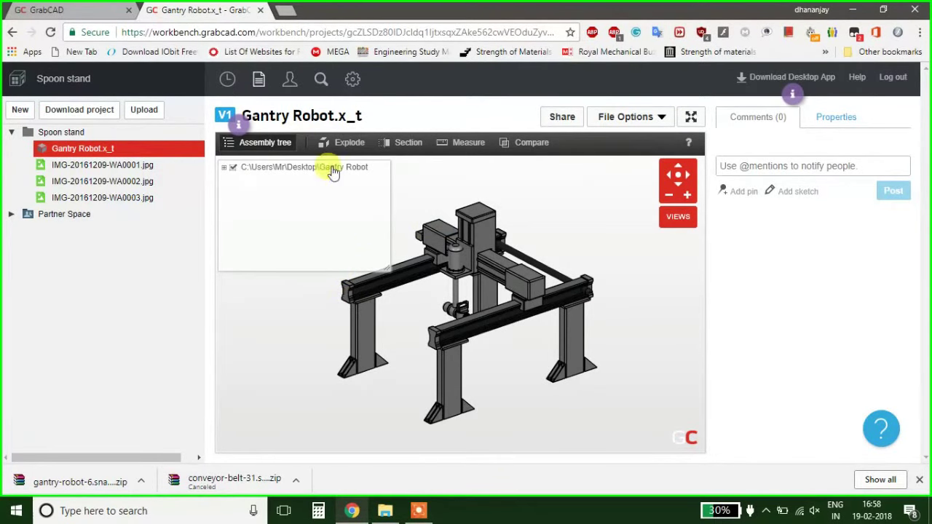
Step: Expand the Gantry Robot assembly tree to list its individual parts
{"action": "left_click", "coordinate": [226, 168]}
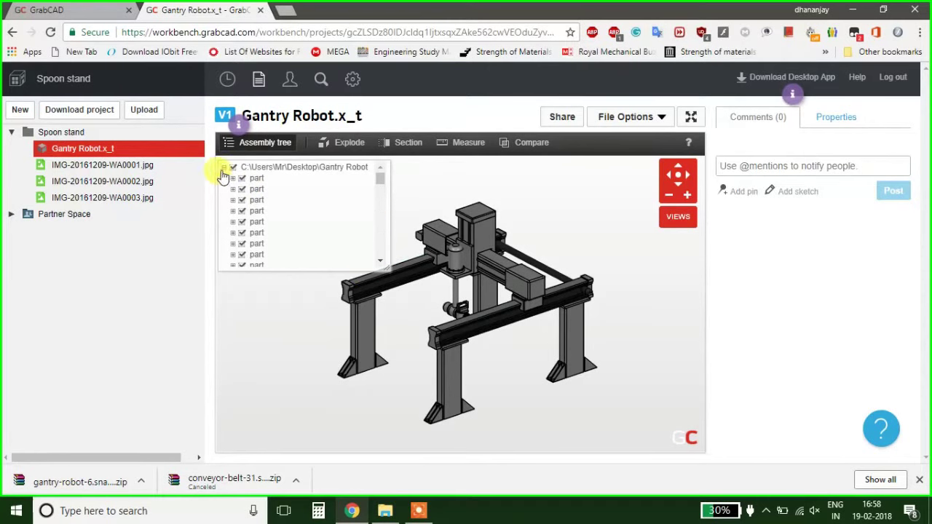
Step: Hide the whole gantry model, then show only a handful of individual block parts
{"action": "left_click", "coordinate": [225, 168]}
{"action": "left_click", "coordinate": [233, 168]}
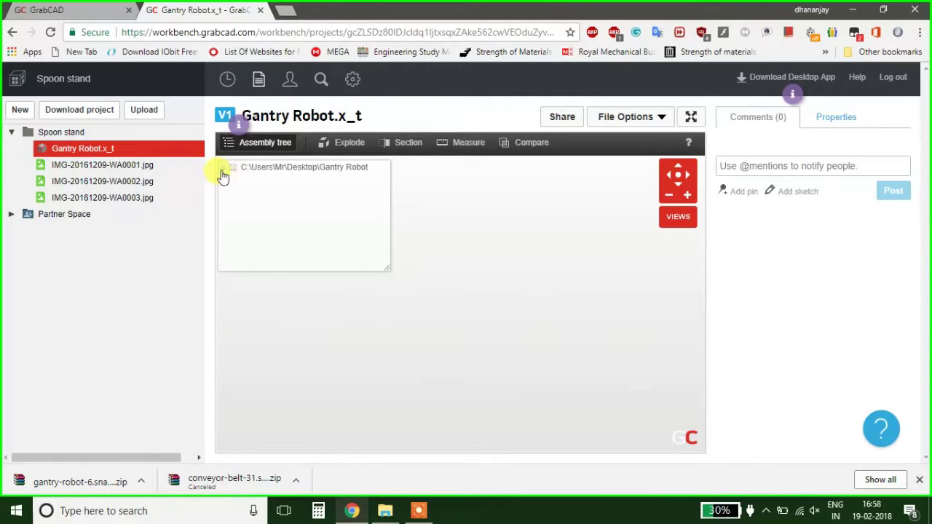
{"action": "left_click", "coordinate": [224, 168]}
{"action": "left_click", "coordinate": [241, 178]}
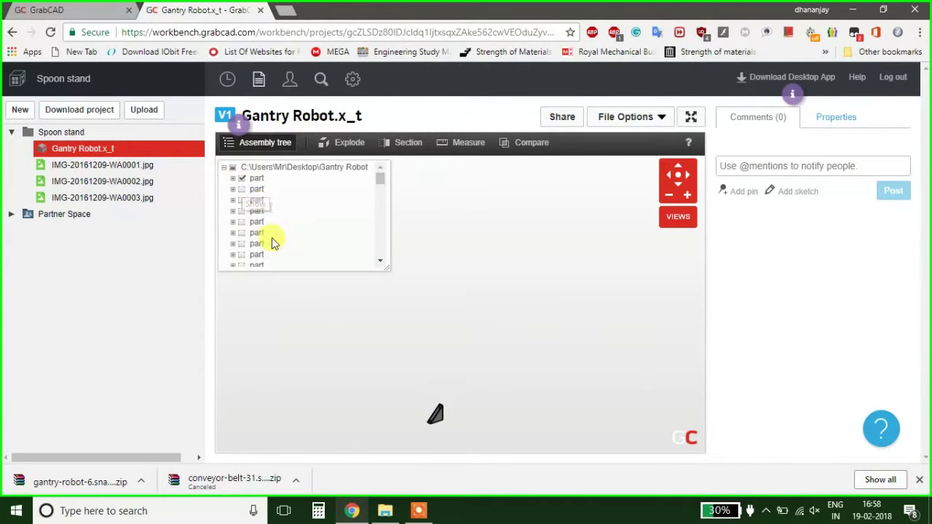
{"action": "left_click", "coordinate": [241, 189]}
{"action": "left_click", "coordinate": [241, 201]}
{"action": "left_click", "coordinate": [381, 261]}
{"action": "scroll", "coordinate": [243, 249], "scroll_direction": "down", "scroll_amount": 1}
{"action": "left_click", "coordinate": [241, 238]}
{"action": "left_click", "coordinate": [242, 249]}
{"action": "left_click", "coordinate": [241, 260]}
{"action": "scroll", "coordinate": [245, 255], "scroll_direction": "down", "scroll_amount": 2}
{"action": "left_click", "coordinate": [243, 256]}
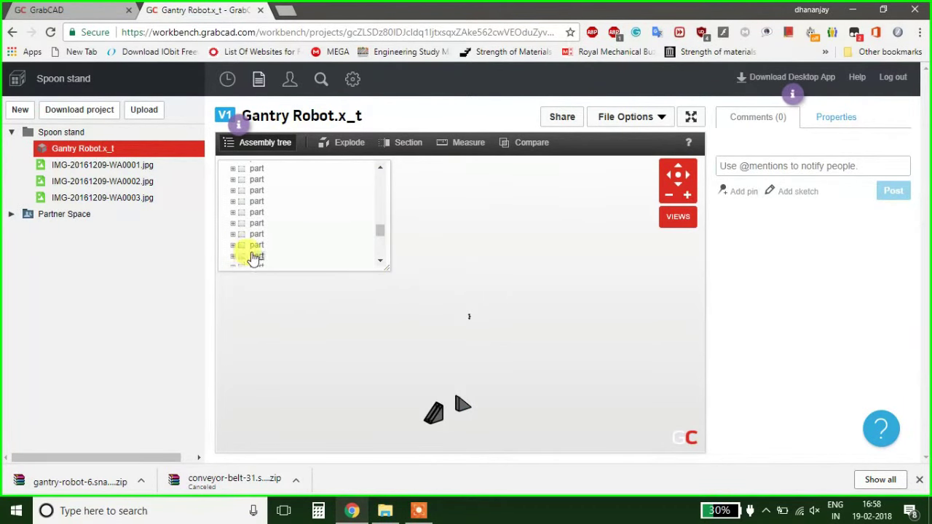
{"action": "left_click", "coordinate": [242, 245]}
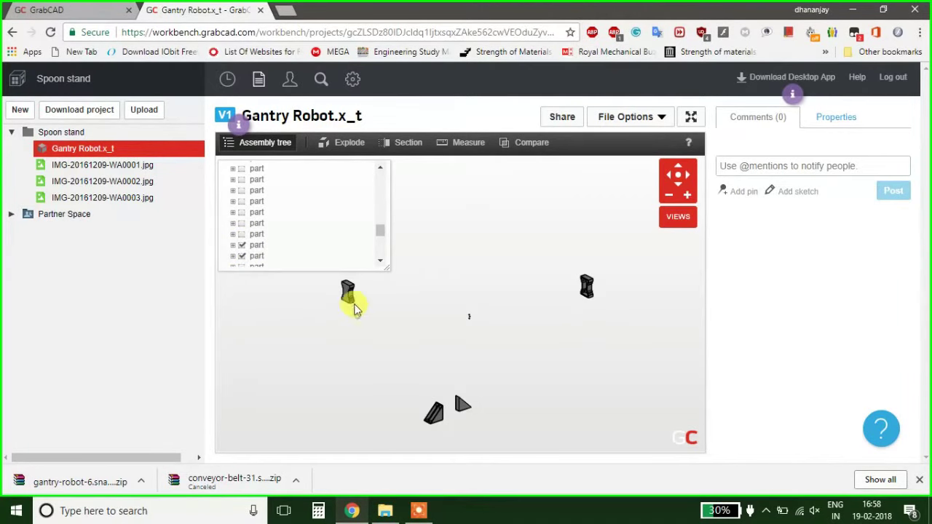
{"action": "left_click", "coordinate": [268, 142]}
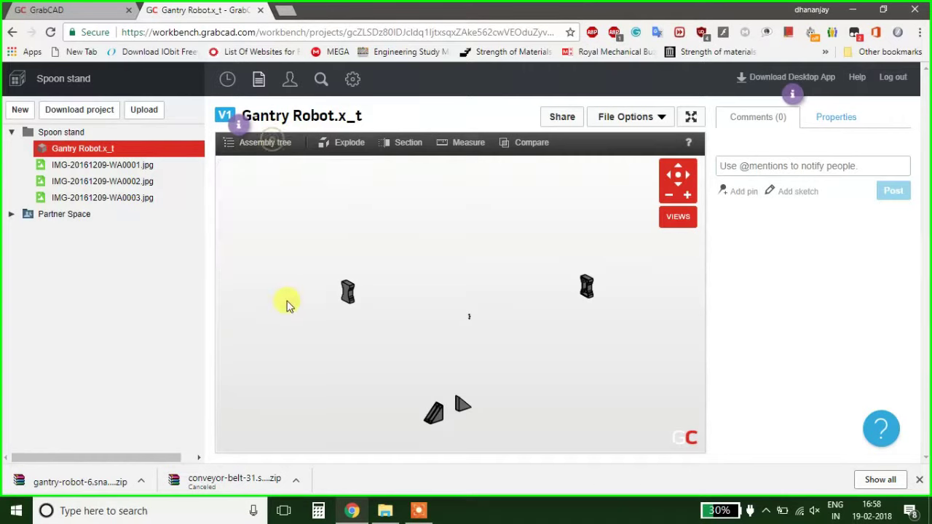
Step: Zoom in on the left part and orbit it to inspect its faces
{"action": "double_click", "coordinate": [339, 303]}
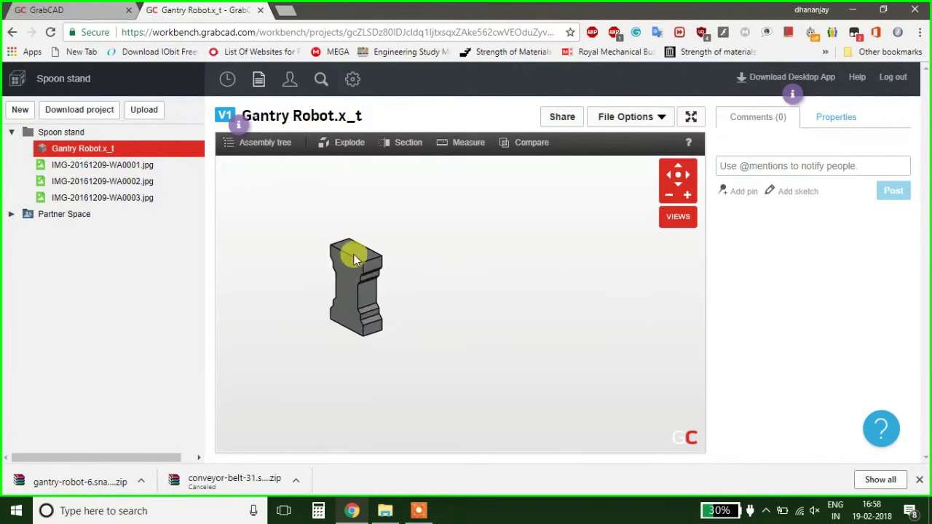
{"action": "mouse_move", "coordinate": [514, 297]}
{"action": "left_mouse_down"}
{"action": "mouse_move", "coordinate": [376, 266]}
{"action": "mouse_move", "coordinate": [404, 187]}
{"action": "left_mouse_up"}
{"action": "scroll", "coordinate": [354, 337], "scroll_direction": "up", "scroll_amount": 3}
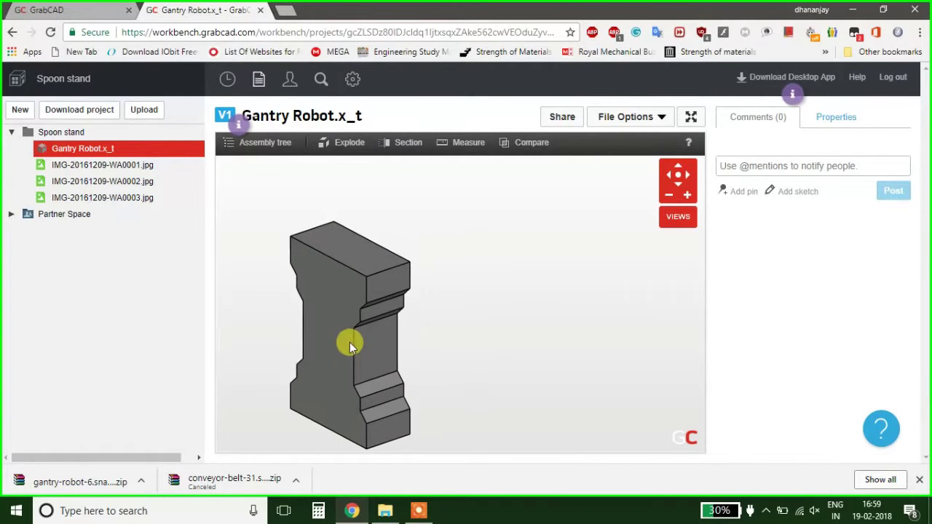
{"action": "left_click_drag", "start_coordinate": [354, 343], "coordinate": [380, 320]}
{"action": "mouse_move", "coordinate": [401, 340]}
{"action": "left_mouse_down"}
{"action": "mouse_move", "coordinate": [342, 344]}
{"action": "mouse_move", "coordinate": [436, 224]}
{"action": "mouse_move", "coordinate": [476, 194]}
{"action": "left_mouse_up"}
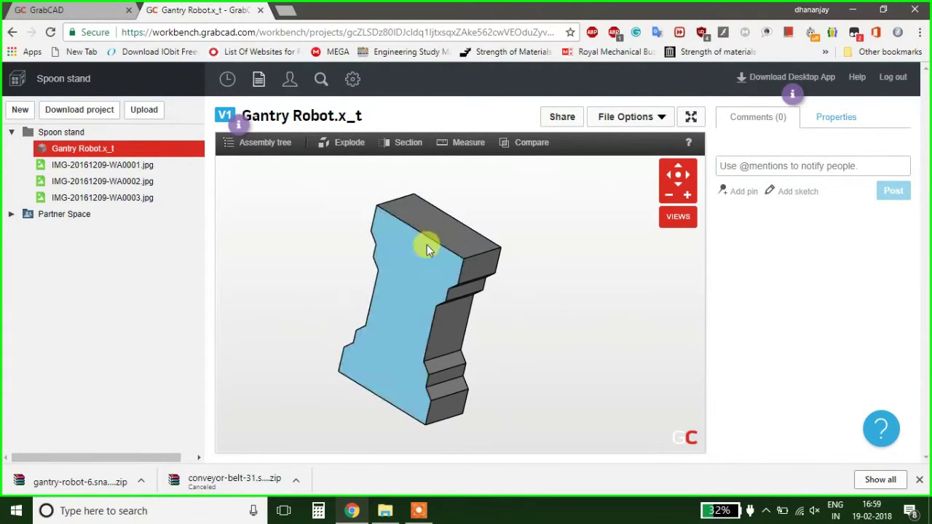
Step: Measure the distance between the part's end face and opposite top face: 12.71 mm
{"action": "left_click", "coordinate": [457, 144]}
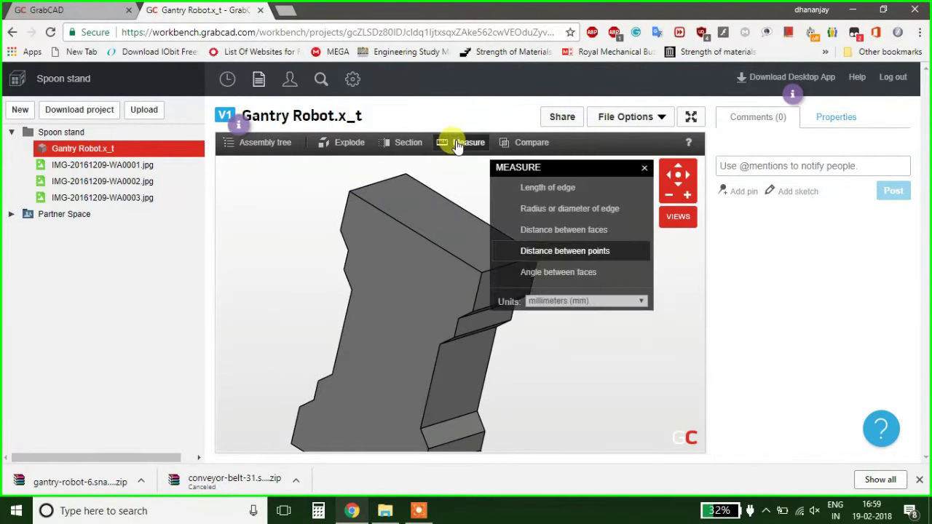
{"action": "left_click", "coordinate": [545, 233]}
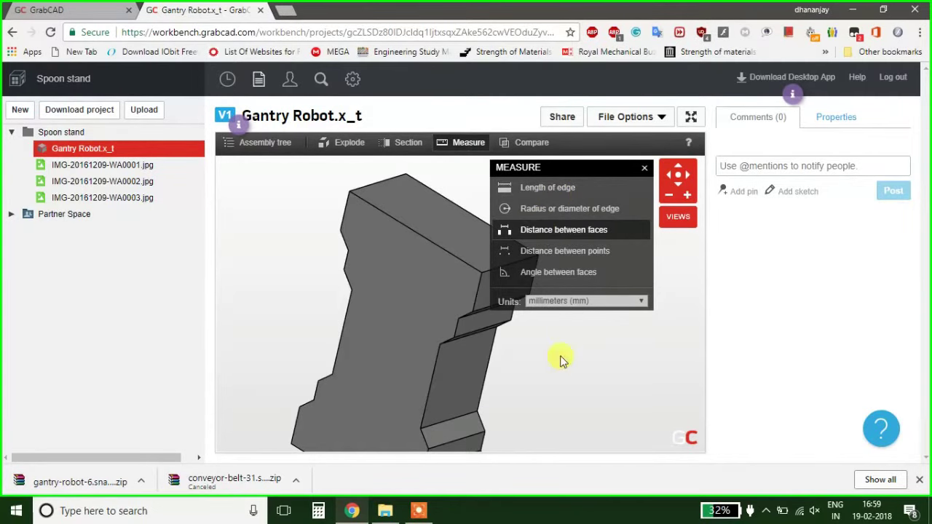
{"action": "mouse_move", "coordinate": [583, 370]}
{"action": "left_mouse_down"}
{"action": "mouse_move", "coordinate": [499, 375]}
{"action": "mouse_move", "coordinate": [515, 354]}
{"action": "mouse_move", "coordinate": [447, 297]}
{"action": "left_mouse_up"}
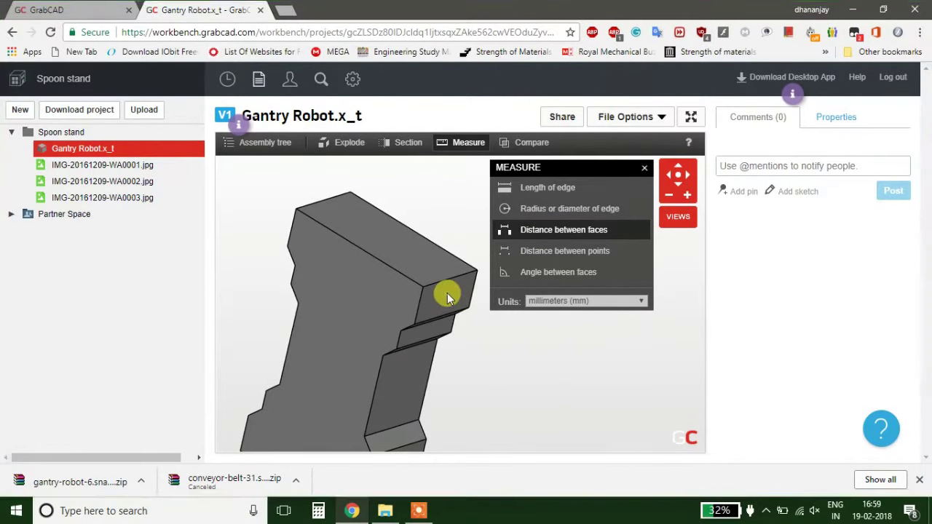
{"action": "left_click", "coordinate": [447, 297]}
{"action": "mouse_move", "coordinate": [490, 400]}
{"action": "left_mouse_down"}
{"action": "mouse_move", "coordinate": [599, 387]}
{"action": "mouse_move", "coordinate": [419, 322]}
{"action": "left_mouse_up"}
{"action": "left_click", "coordinate": [443, 325]}
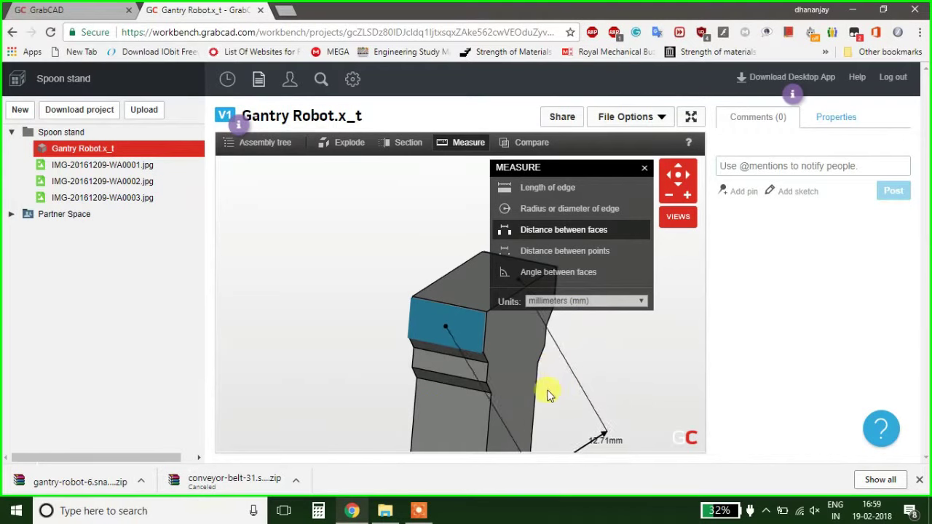
{"action": "left_click", "coordinate": [589, 359]}
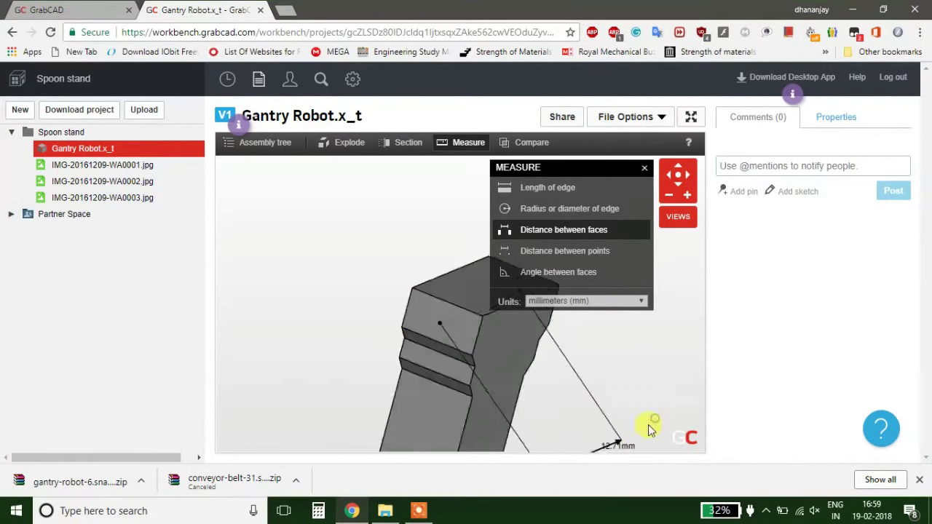
{"action": "mouse_move", "coordinate": [589, 389]}
{"action": "left_mouse_down"}
{"action": "mouse_move", "coordinate": [469, 364]}
{"action": "mouse_move", "coordinate": [415, 318]}
{"action": "mouse_move", "coordinate": [422, 337]}
{"action": "mouse_move", "coordinate": [447, 312]}
{"action": "left_mouse_up"}
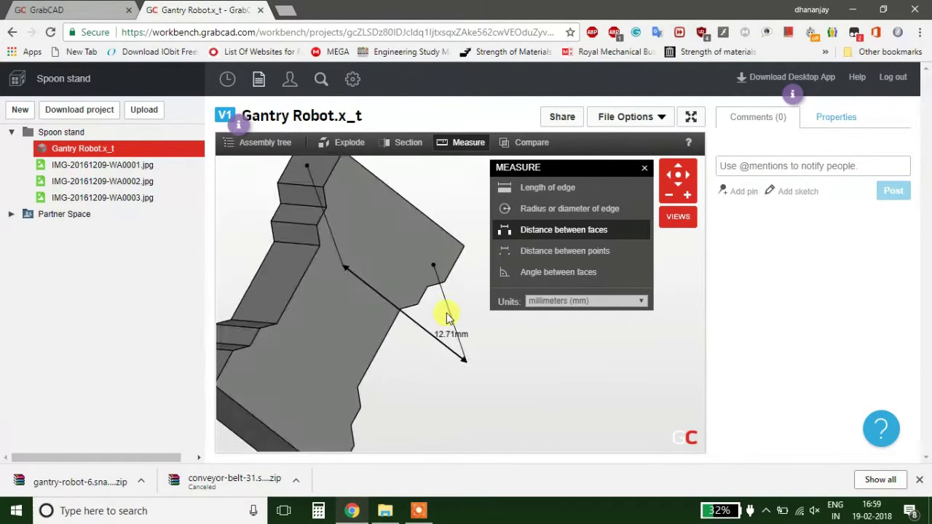
{"action": "left_click", "coordinate": [561, 277]}
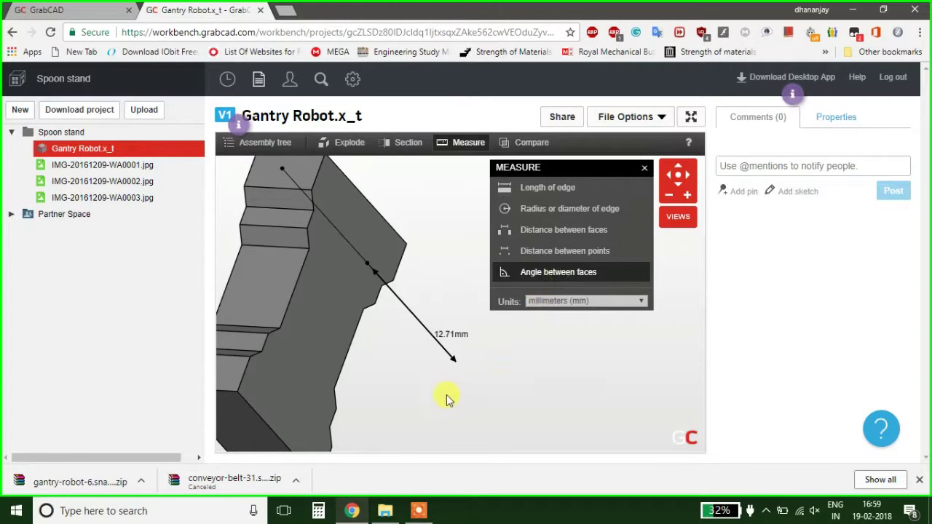
Step: Measure the angle between two adjacent stepped faces, placing the 135.0 Deg label
{"action": "mouse_move", "coordinate": [461, 406]}
{"action": "left_mouse_down"}
{"action": "mouse_move", "coordinate": [632, 371]}
{"action": "mouse_move", "coordinate": [604, 400]}
{"action": "mouse_move", "coordinate": [413, 295]}
{"action": "left_mouse_up"}
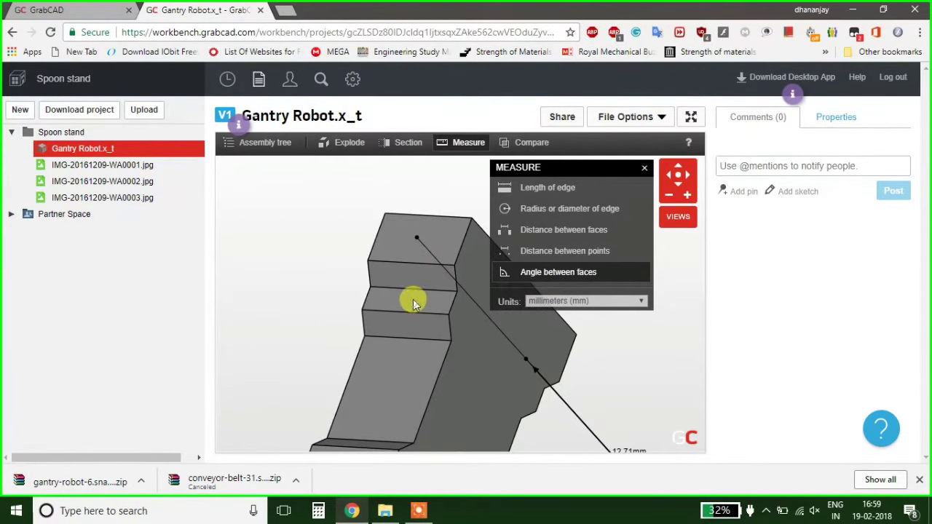
{"action": "left_click", "coordinate": [413, 307]}
{"action": "left_click", "coordinate": [404, 274]}
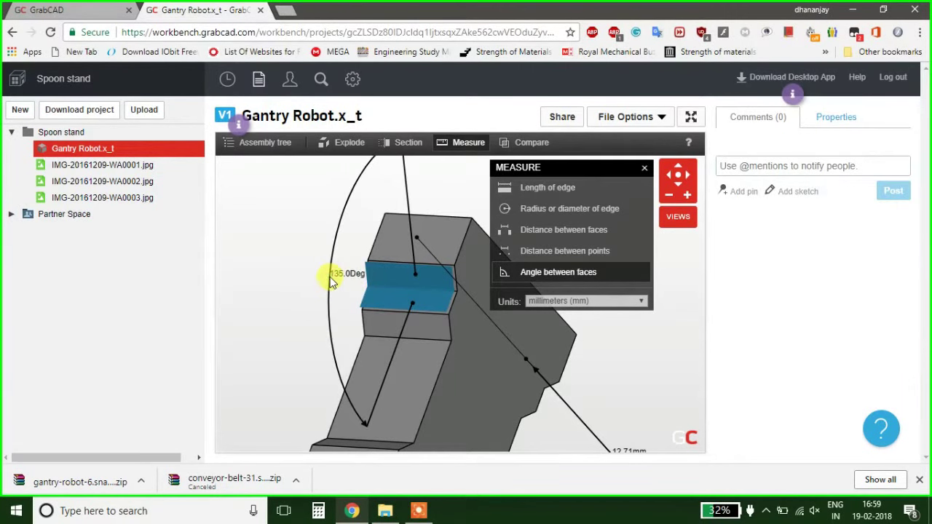
{"action": "left_click", "coordinate": [330, 277]}
{"action": "scroll", "coordinate": [345, 317], "scroll_direction": "down", "scroll_amount": 5}
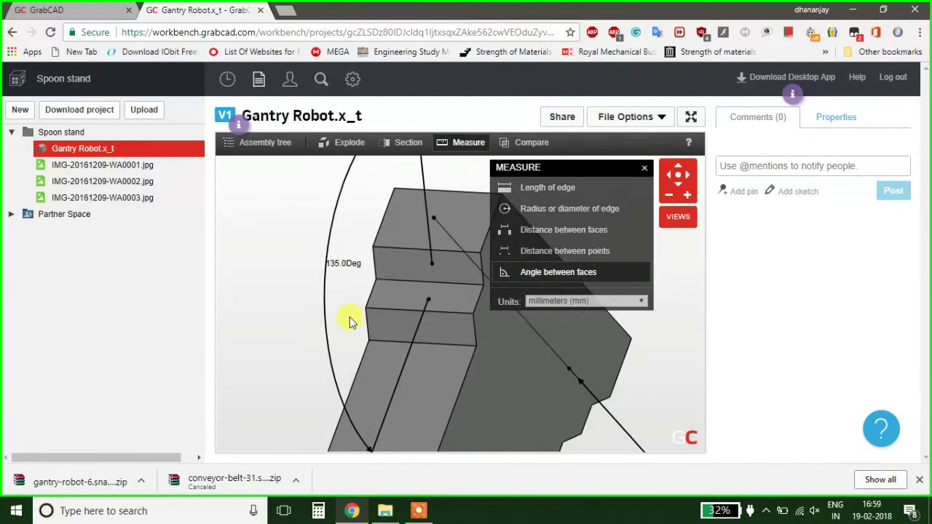
{"action": "mouse_move", "coordinate": [548, 358]}
{"action": "left_mouse_down"}
{"action": "mouse_move", "coordinate": [459, 345]}
{"action": "mouse_move", "coordinate": [507, 374]}
{"action": "left_mouse_up"}
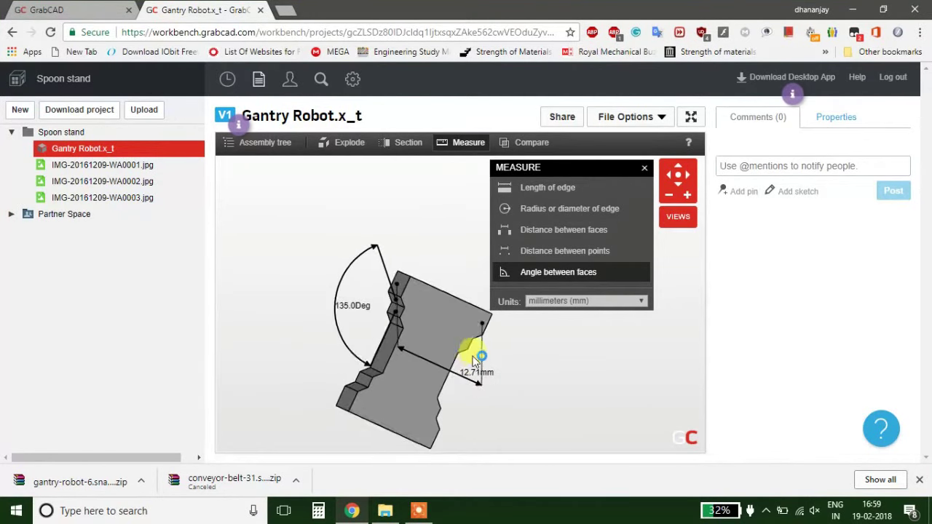
{"action": "left_click_drag", "start_coordinate": [508, 374], "coordinate": [485, 368]}
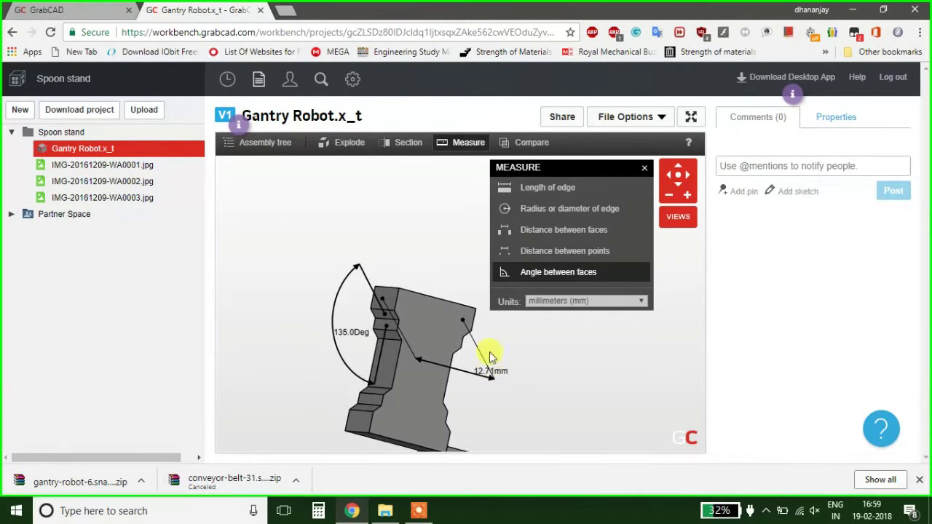
Step: Measure the length of the part's top edge as 12.71 mm
{"action": "left_click", "coordinate": [545, 190]}
{"action": "mouse_move", "coordinate": [573, 364]}
{"action": "left_mouse_down"}
{"action": "mouse_move", "coordinate": [532, 385]}
{"action": "mouse_move", "coordinate": [519, 359]}
{"action": "left_mouse_up"}
{"action": "left_click", "coordinate": [429, 278]}
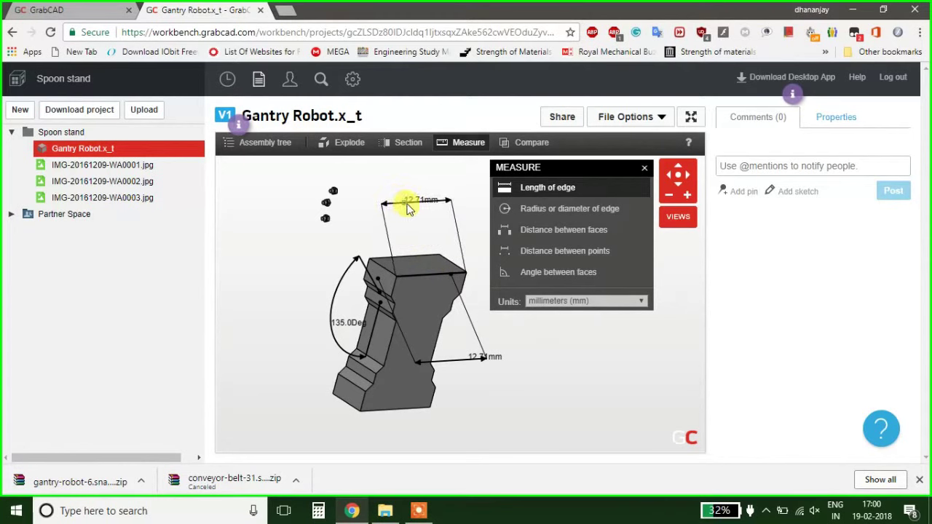
{"action": "scroll", "coordinate": [416, 202], "scroll_direction": "up", "scroll_amount": 4}
{"action": "scroll", "coordinate": [416, 208], "scroll_direction": "down", "scroll_amount": 4}
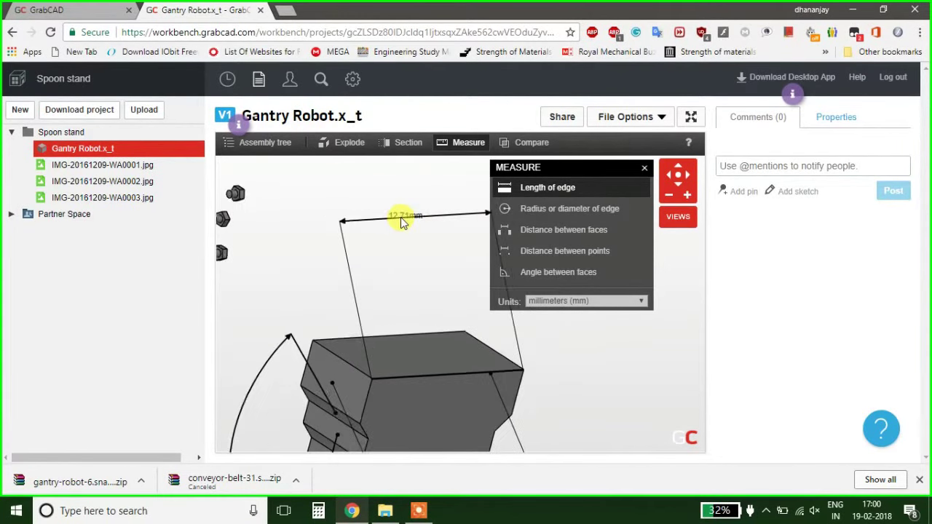
{"action": "mouse_move", "coordinate": [403, 239]}
{"action": "left_mouse_down"}
{"action": "mouse_move", "coordinate": [432, 276]}
{"action": "mouse_move", "coordinate": [421, 273]}
{"action": "left_mouse_up"}
Step: Zoom in toward the small hex nuts
{"action": "scroll", "coordinate": [357, 254], "scroll_direction": "up", "scroll_amount": 2}
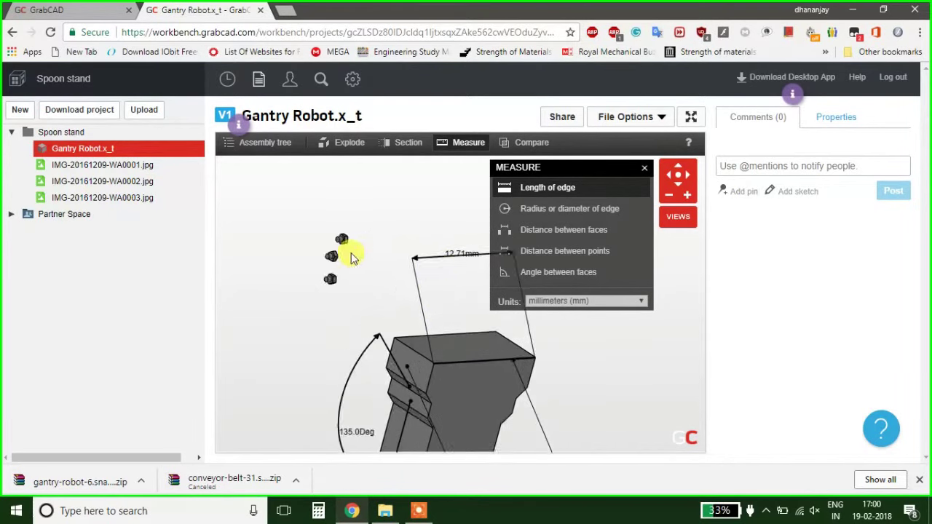
{"action": "scroll", "coordinate": [343, 235], "scroll_direction": "up", "scroll_amount": 2}
{"action": "scroll", "coordinate": [350, 231], "scroll_direction": "up", "scroll_amount": 2}
{"action": "scroll", "coordinate": [332, 237], "scroll_direction": "up", "scroll_amount": 2}
{"action": "scroll", "coordinate": [331, 233], "scroll_direction": "up", "scroll_amount": 3}
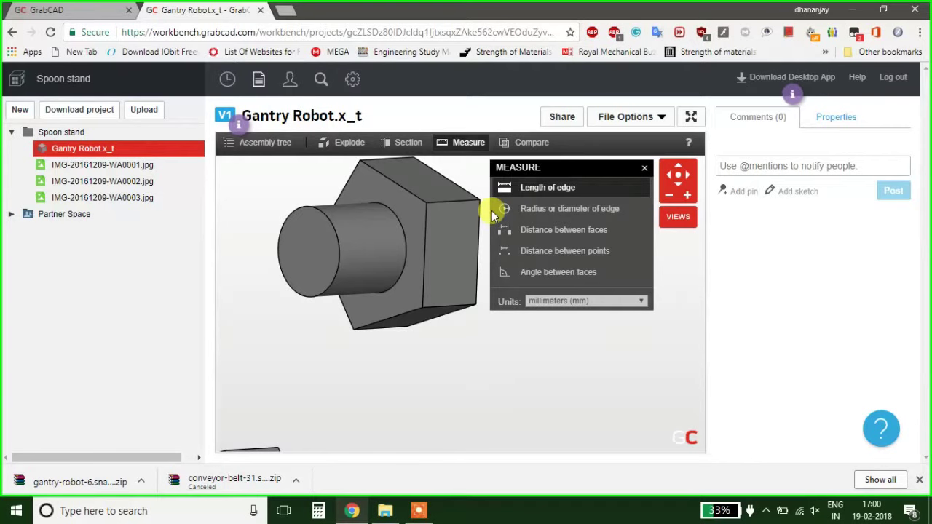
Step: Measure the diameter of the cylinder's front circular edge, reading Ø0.50mm
{"action": "left_click", "coordinate": [536, 211]}
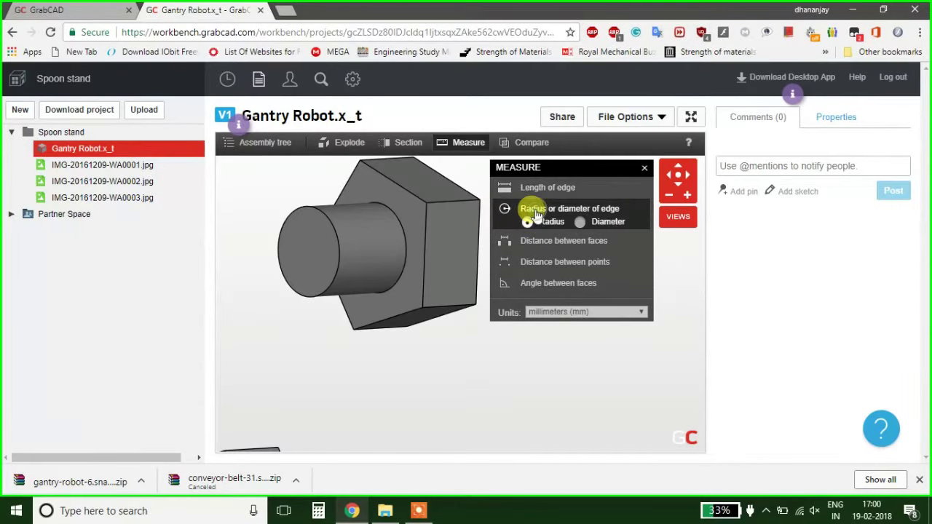
{"action": "left_click", "coordinate": [580, 223]}
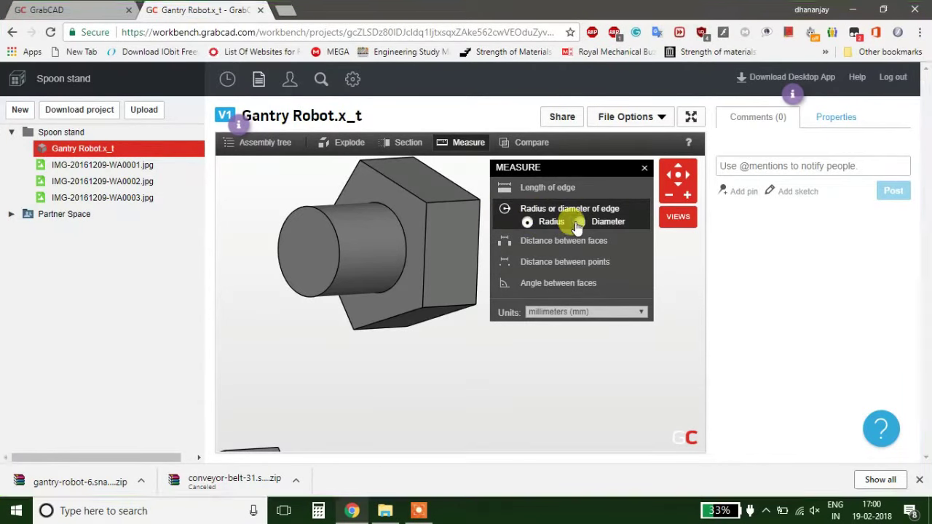
{"action": "left_click", "coordinate": [313, 296]}
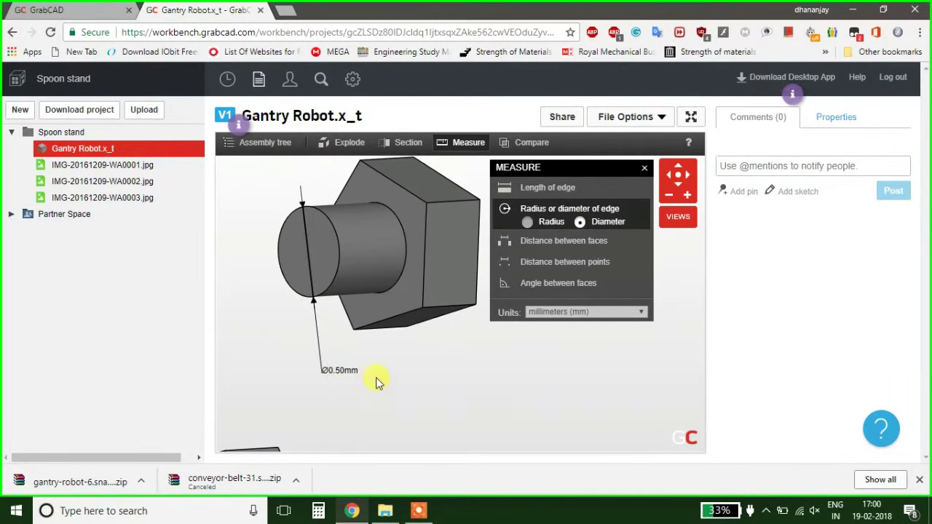
{"action": "scroll", "coordinate": [376, 382], "scroll_direction": "up", "scroll_amount": 3}
{"action": "scroll", "coordinate": [396, 358], "scroll_direction": "down", "scroll_amount": 3}
{"action": "left_click_drag", "start_coordinate": [395, 358], "coordinate": [422, 236]}
{"action": "scroll", "coordinate": [422, 237], "scroll_direction": "up", "scroll_amount": 2}
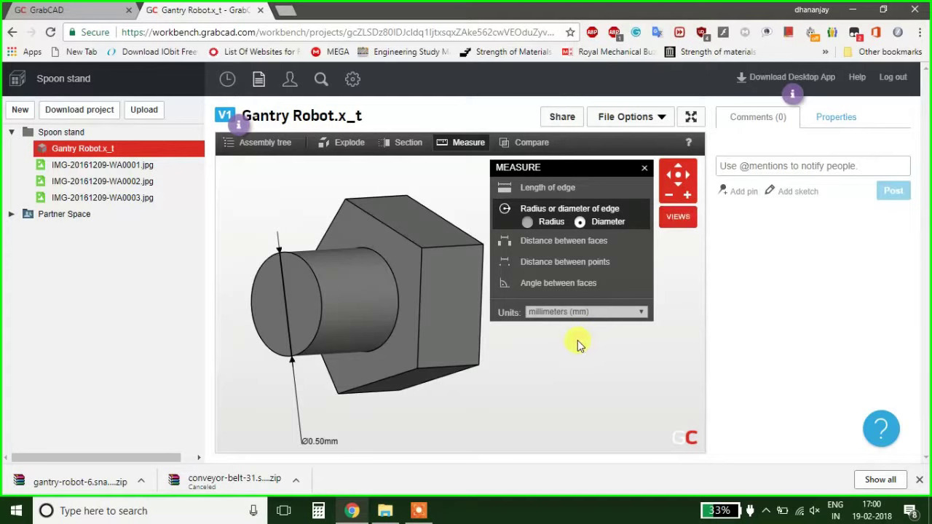
Step: Expand the viewer to fill the page and zoom around the model
{"action": "left_click", "coordinate": [692, 121]}
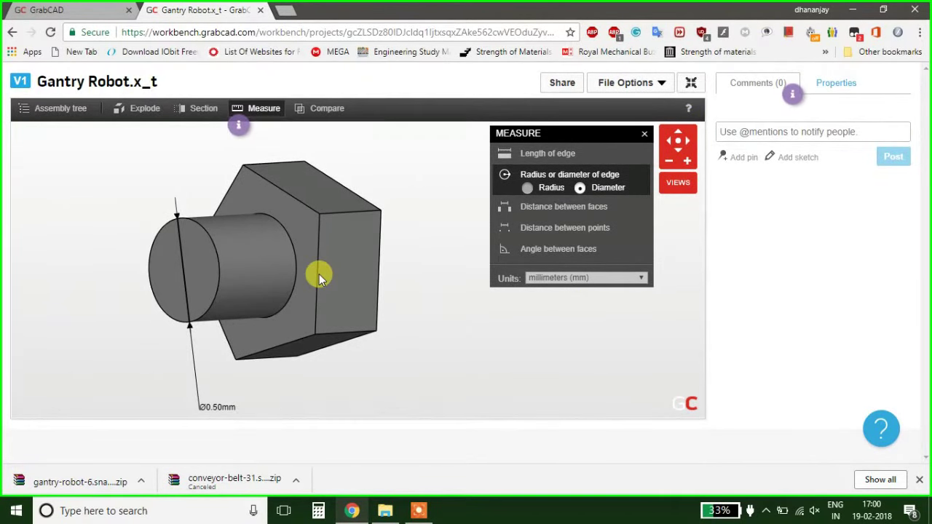
{"action": "scroll", "coordinate": [318, 273], "scroll_direction": "up", "scroll_amount": 2}
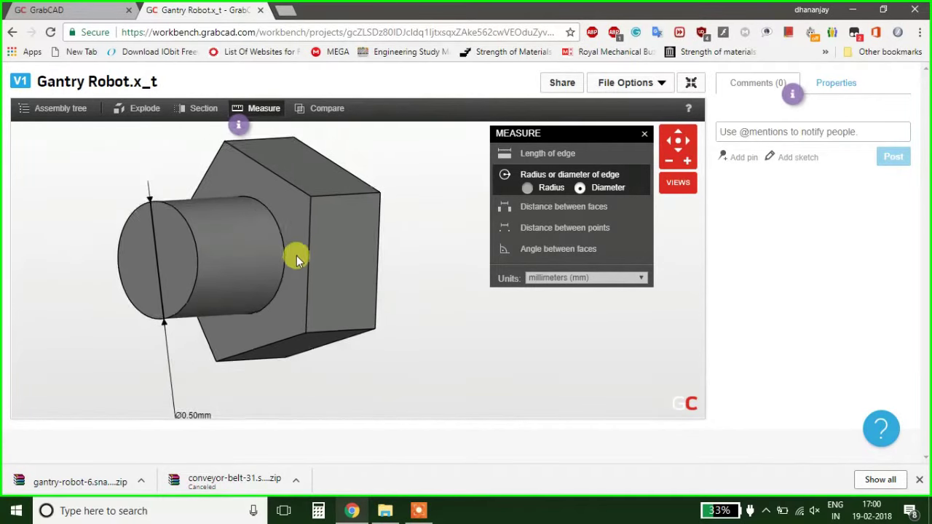
{"action": "scroll", "coordinate": [297, 255], "scroll_direction": "down", "scroll_amount": 4}
{"action": "scroll", "coordinate": [296, 260], "scroll_direction": "up", "scroll_amount": 1}
{"action": "scroll", "coordinate": [309, 208], "scroll_direction": "up", "scroll_amount": 3}
{"action": "scroll", "coordinate": [359, 260], "scroll_direction": "up", "scroll_amount": 1}
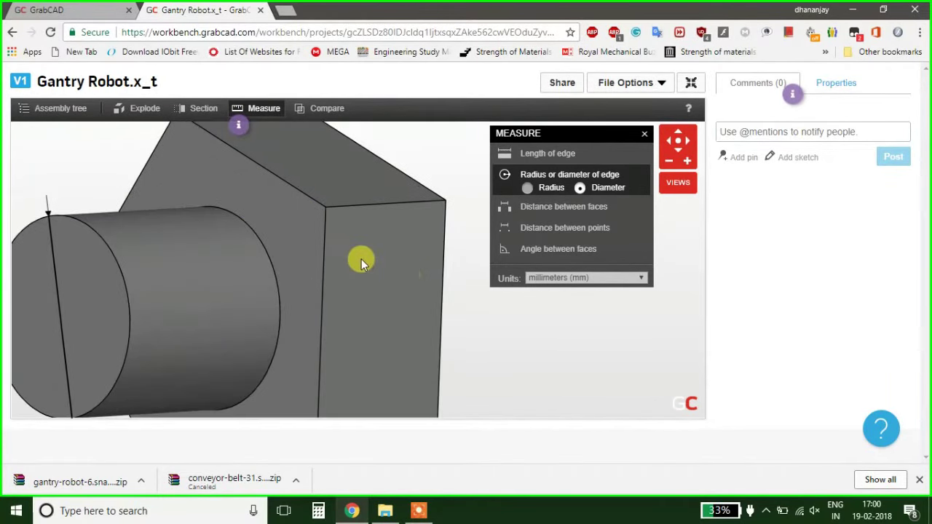
{"action": "scroll", "coordinate": [357, 270], "scroll_direction": "down", "scroll_amount": 4}
{"action": "scroll", "coordinate": [366, 314], "scroll_direction": "down", "scroll_amount": 2}
{"action": "scroll", "coordinate": [366, 315], "scroll_direction": "down", "scroll_amount": 3}
{"action": "scroll", "coordinate": [357, 337], "scroll_direction": "down", "scroll_amount": 2}
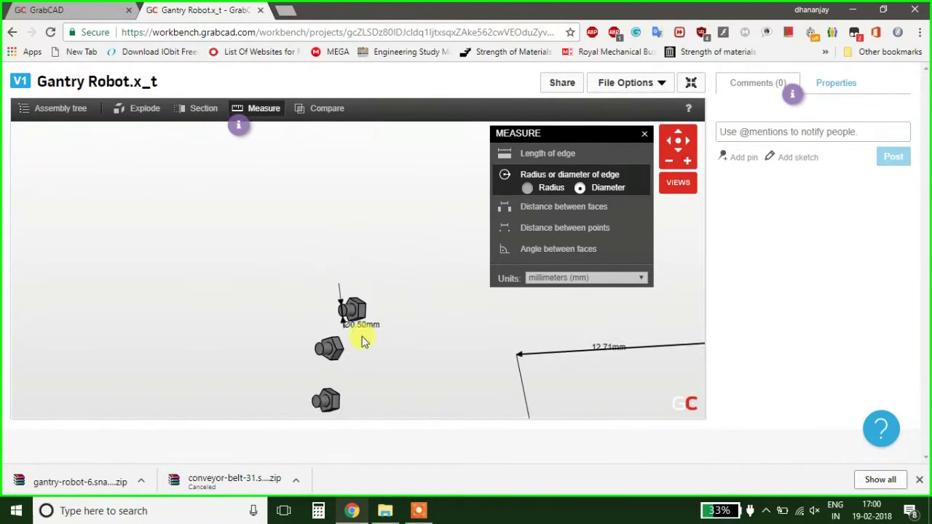
{"action": "scroll", "coordinate": [379, 318], "scroll_direction": "down", "scroll_amount": 1}
{"action": "scroll", "coordinate": [375, 329], "scroll_direction": "down", "scroll_amount": 2}
{"action": "scroll", "coordinate": [370, 327], "scroll_direction": "down", "scroll_amount": 2}
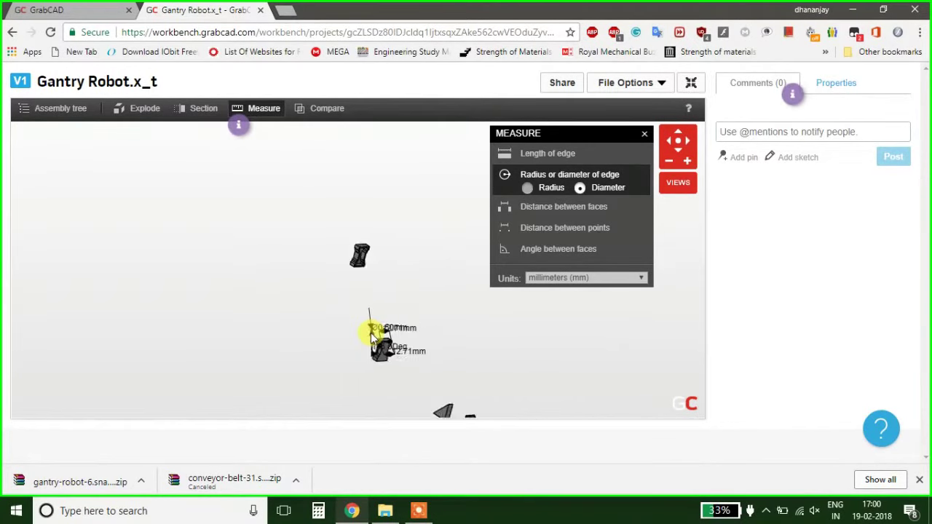
Step: Check the measurement units list, leaving units in millimetres
{"action": "scroll", "coordinate": [357, 238], "scroll_direction": "up", "scroll_amount": 3}
{"action": "scroll", "coordinate": [357, 238], "scroll_direction": "up", "scroll_amount": 2}
{"action": "scroll", "coordinate": [354, 235], "scroll_direction": "up", "scroll_amount": 3}
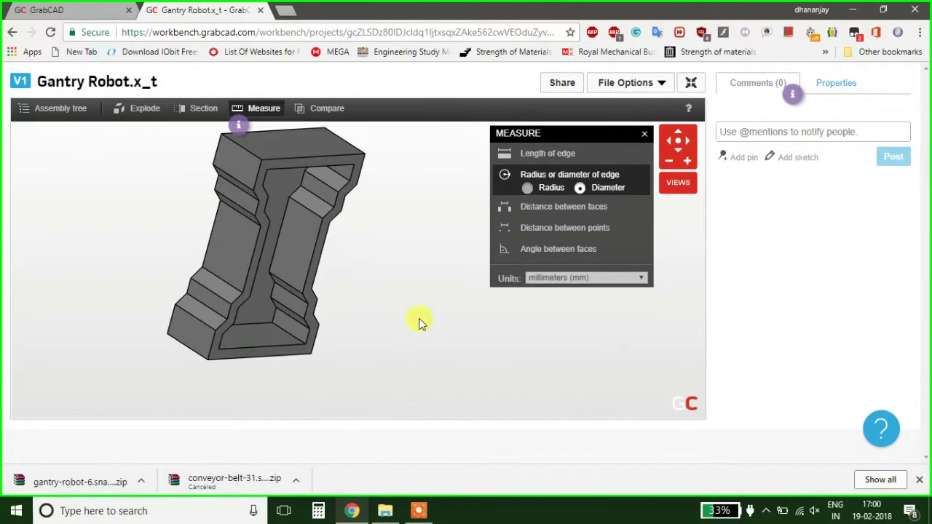
{"action": "left_click", "coordinate": [643, 278]}
{"action": "key", "text": "Escape"}
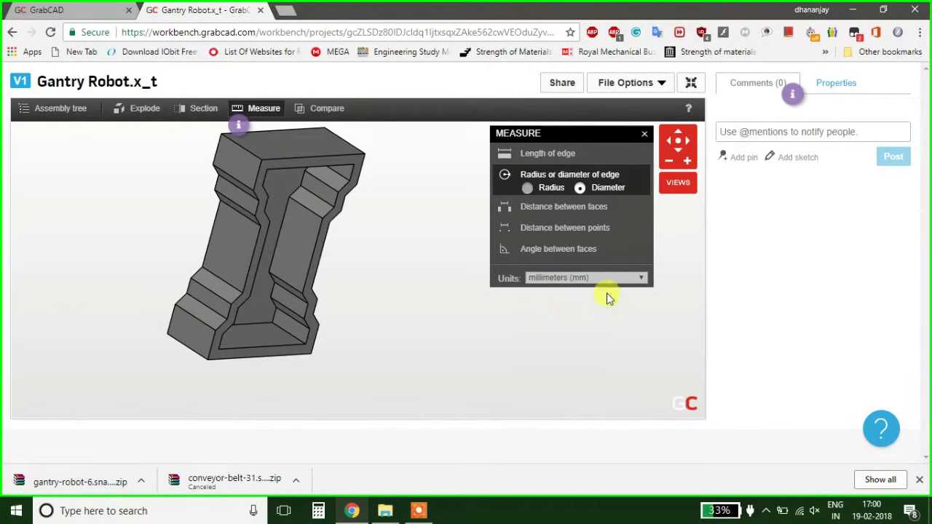